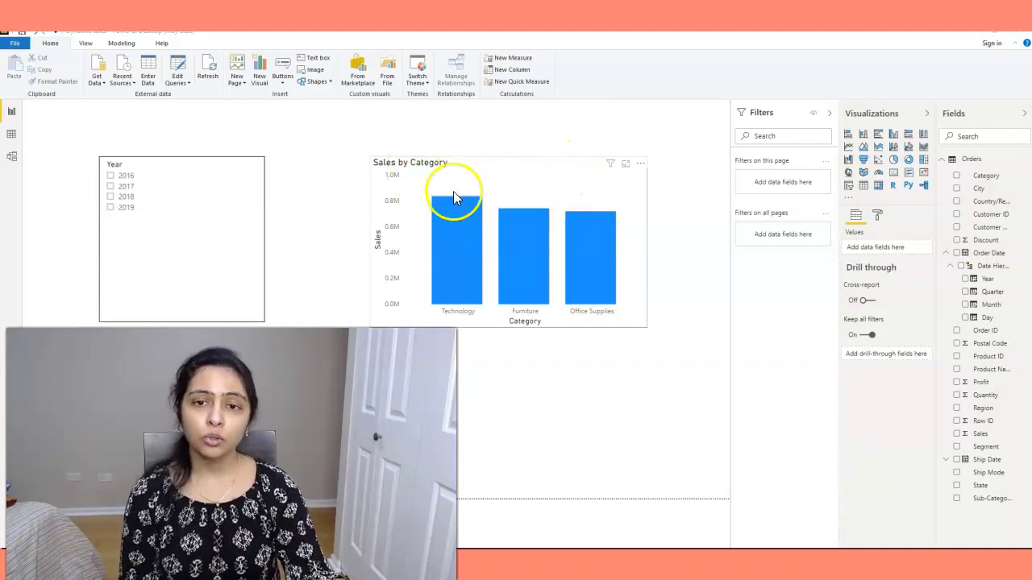
Filter Sales by Category to 2016 with the Year slicer, then clear it to show all years.
left_click(472, 176)
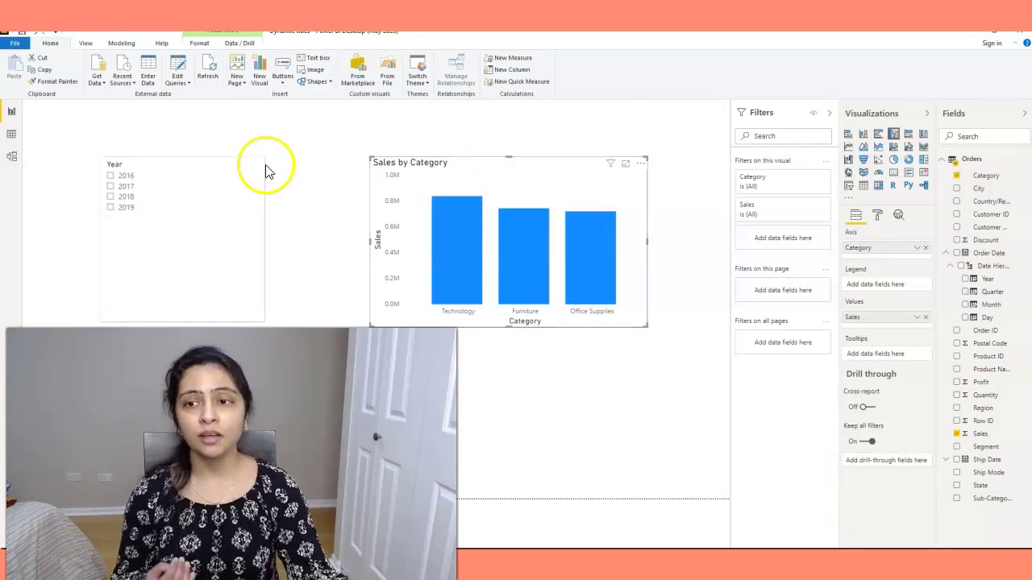
left_click(113, 176)
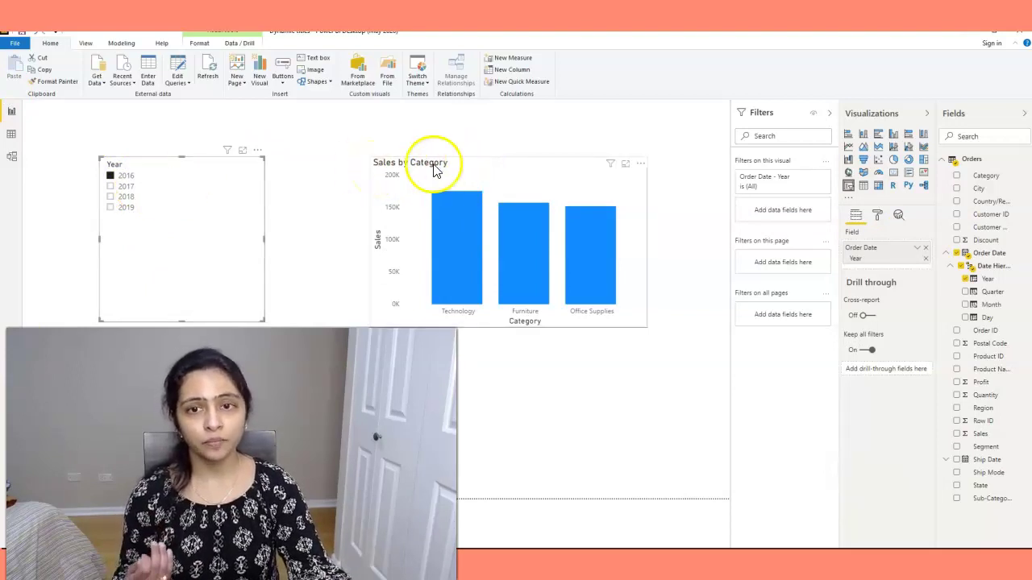
left_click(498, 161)
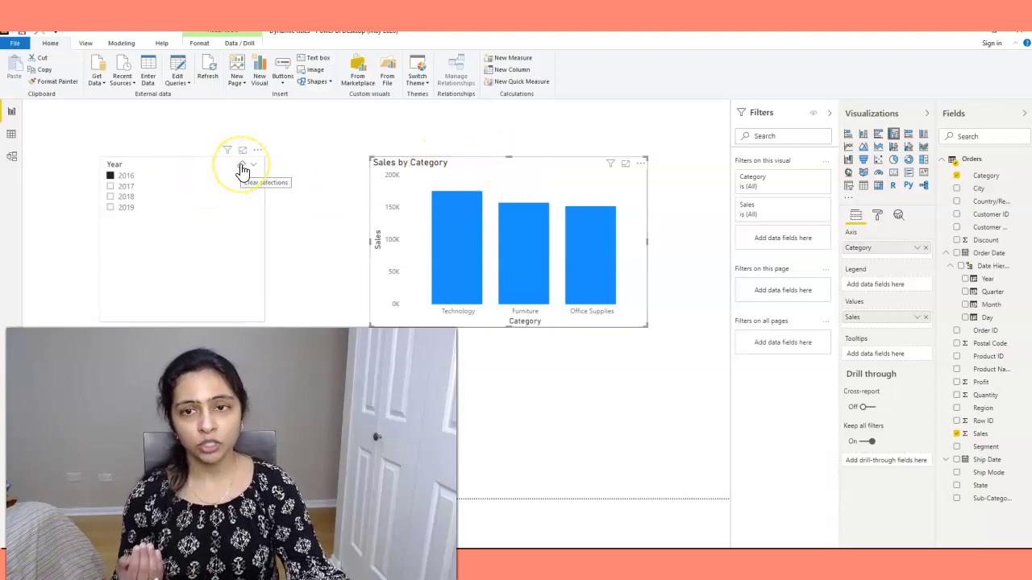
left_click(242, 168)
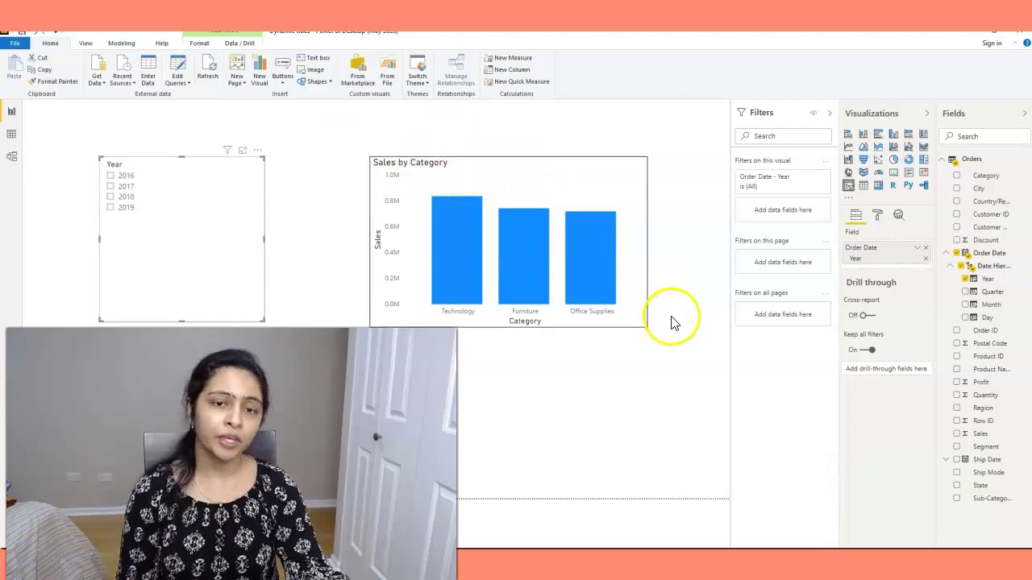
mouse_move(547, 247)
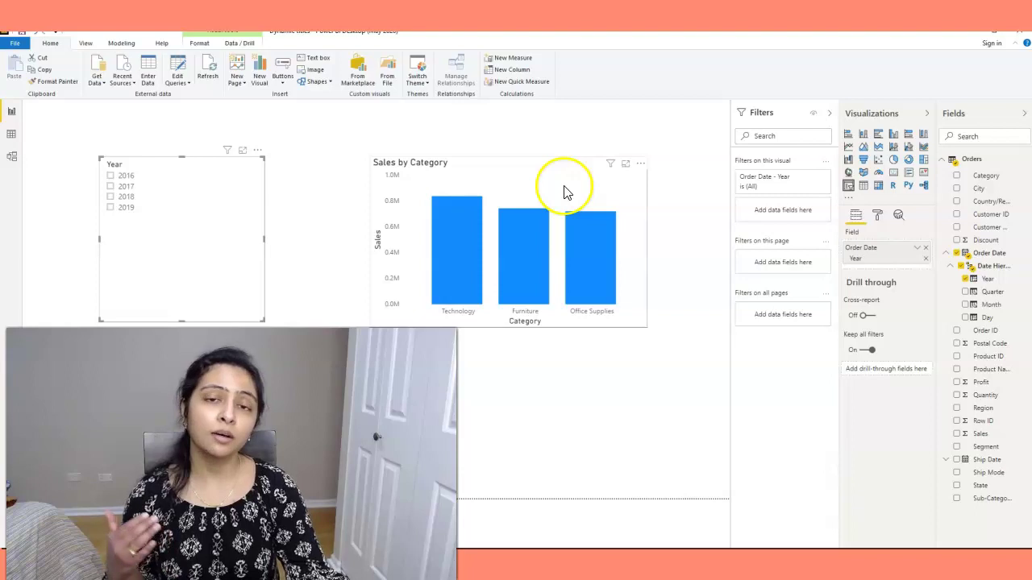
Create a new measure in the Orders table named Selected Year.
left_click(1024, 161)
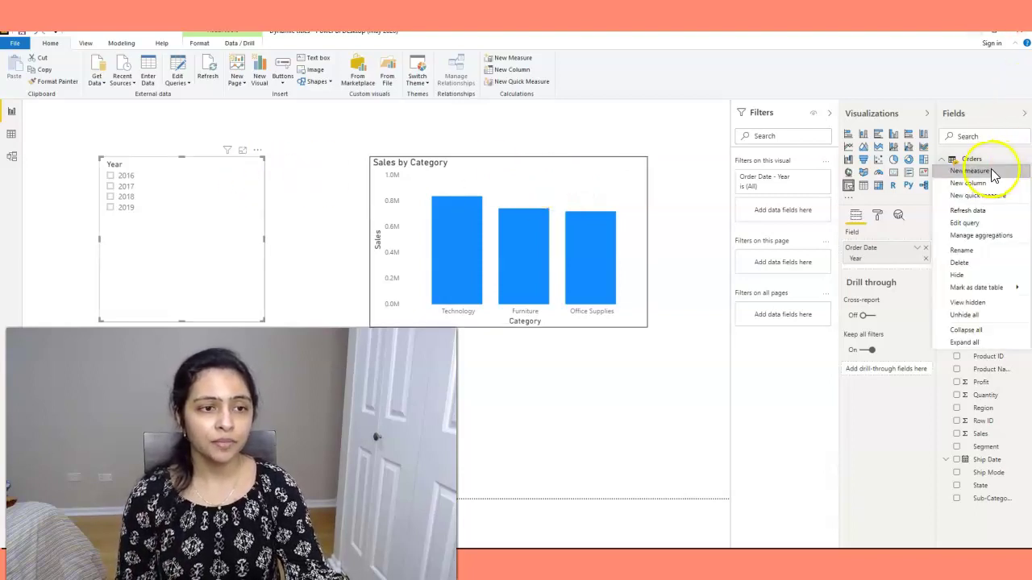
key("Escape")
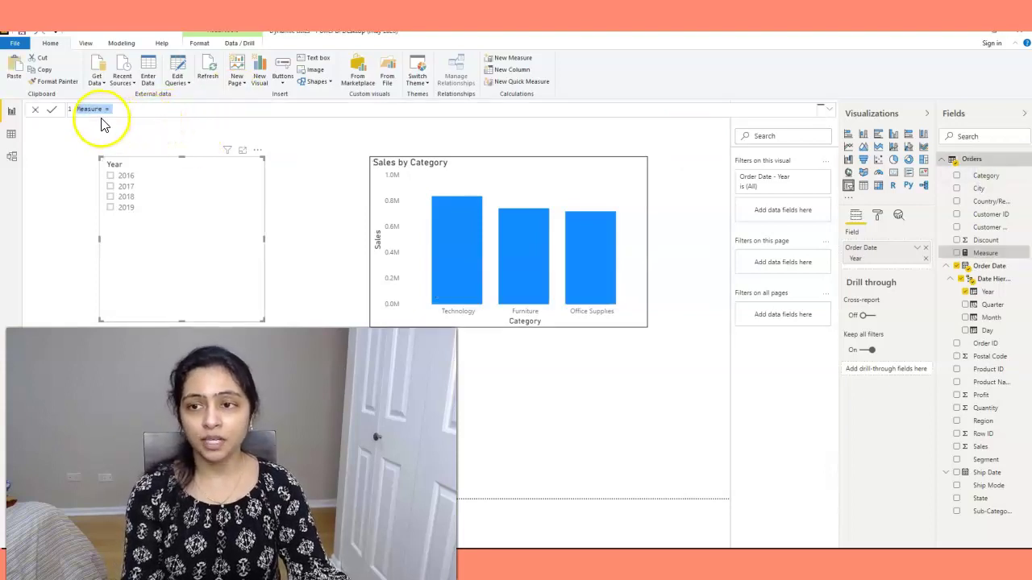
left_click(112, 116)
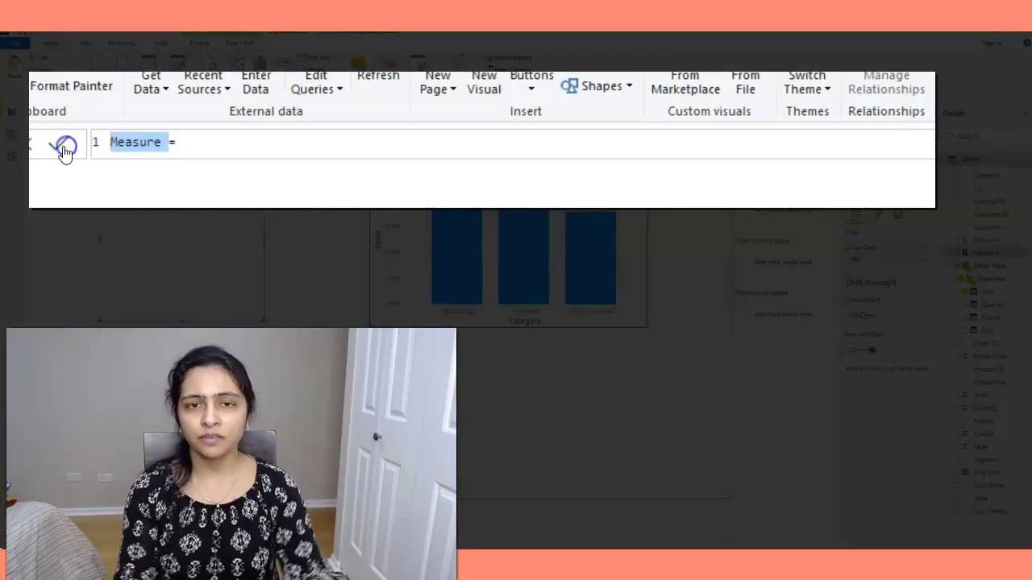
type("Selecte")
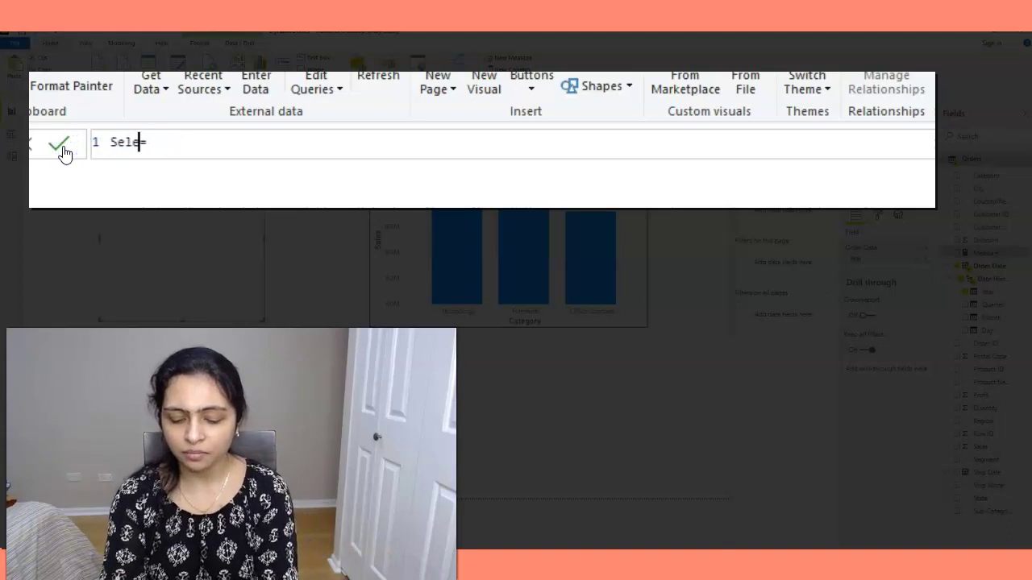
type("d Year")
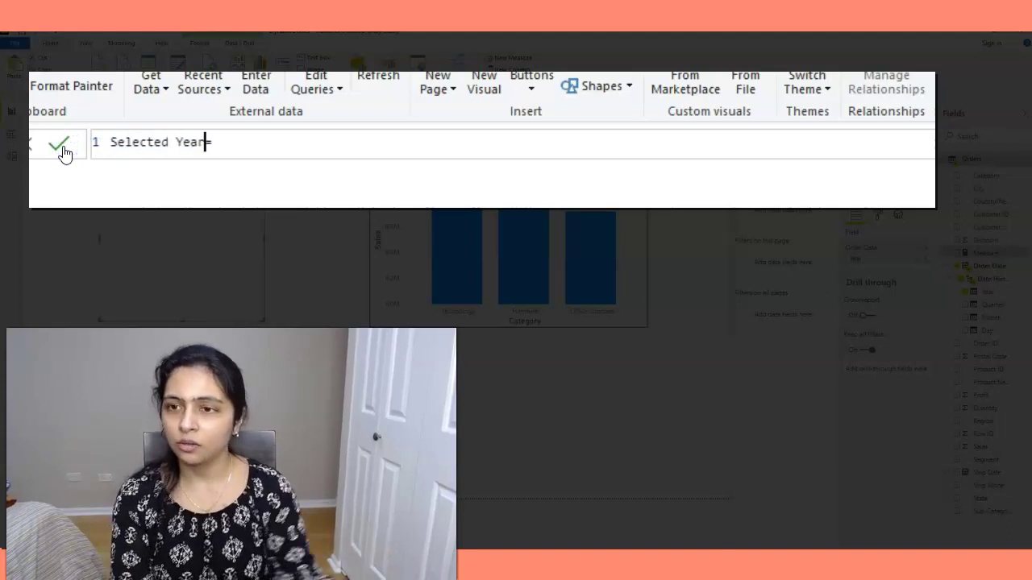
Start its formula with "Sales by Category for " followed by an ampersand.
left_click(282, 142)
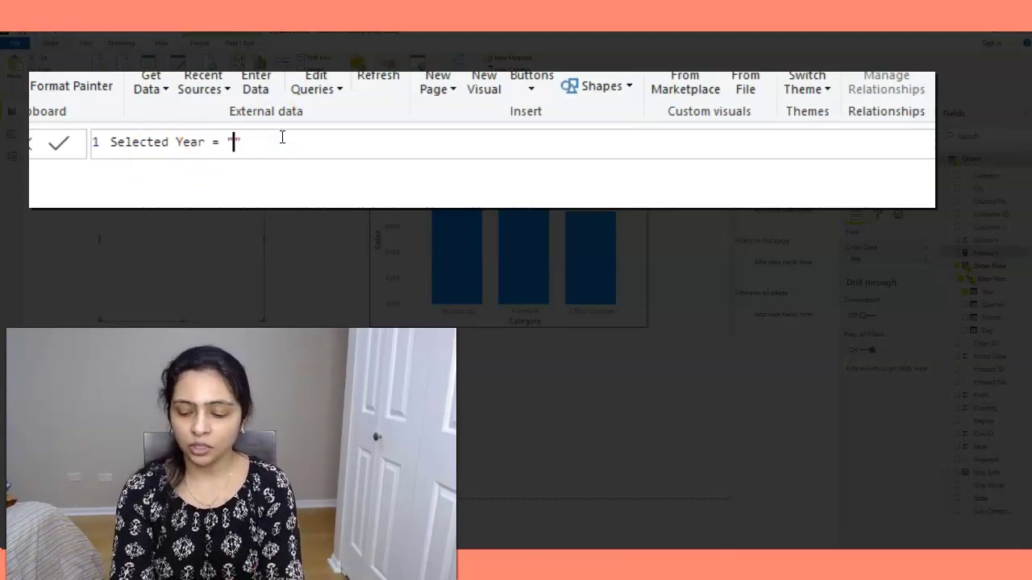
type("\"Sales ")
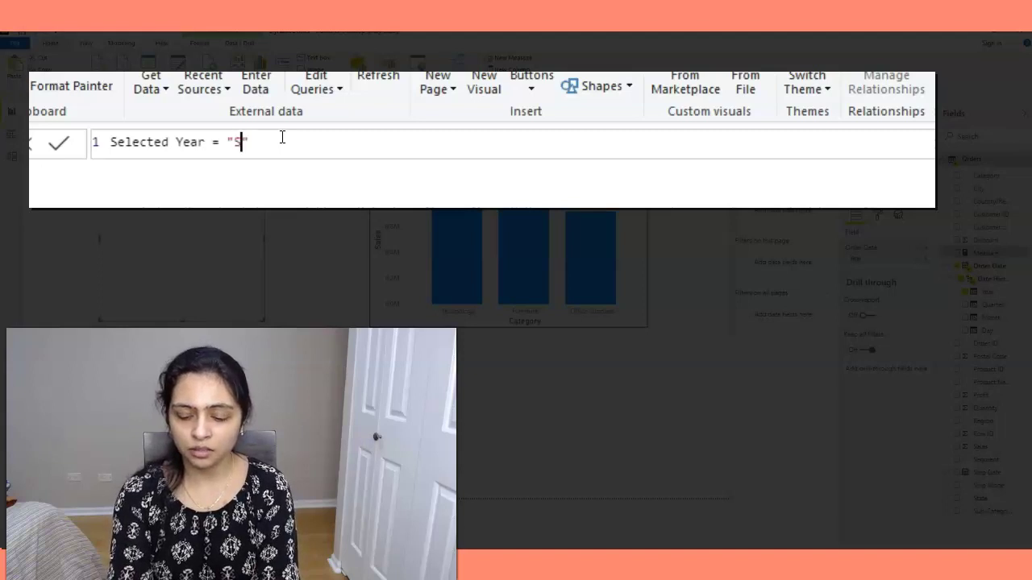
type("by Category")
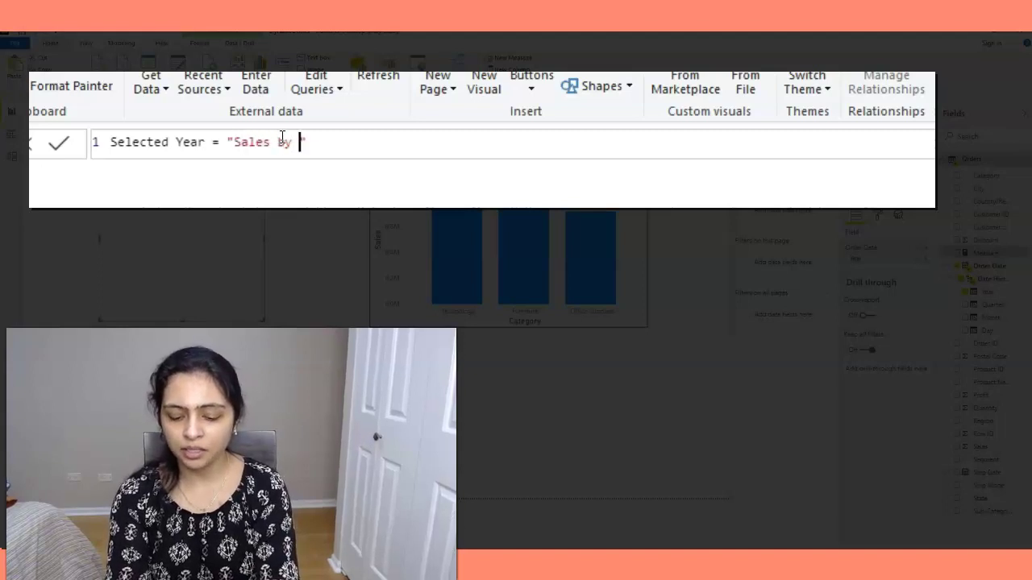
type(" for")
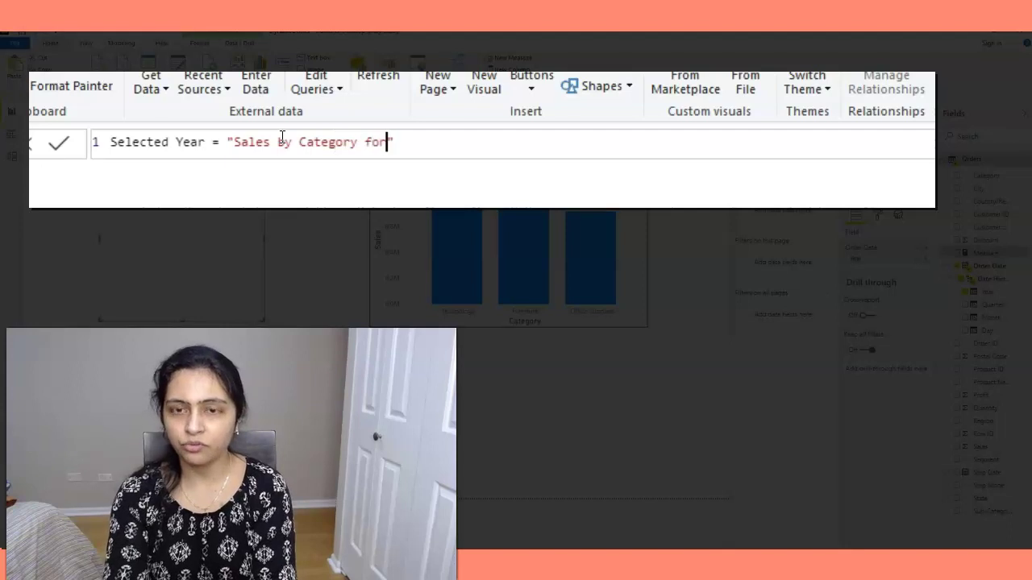
left_click(438, 135)
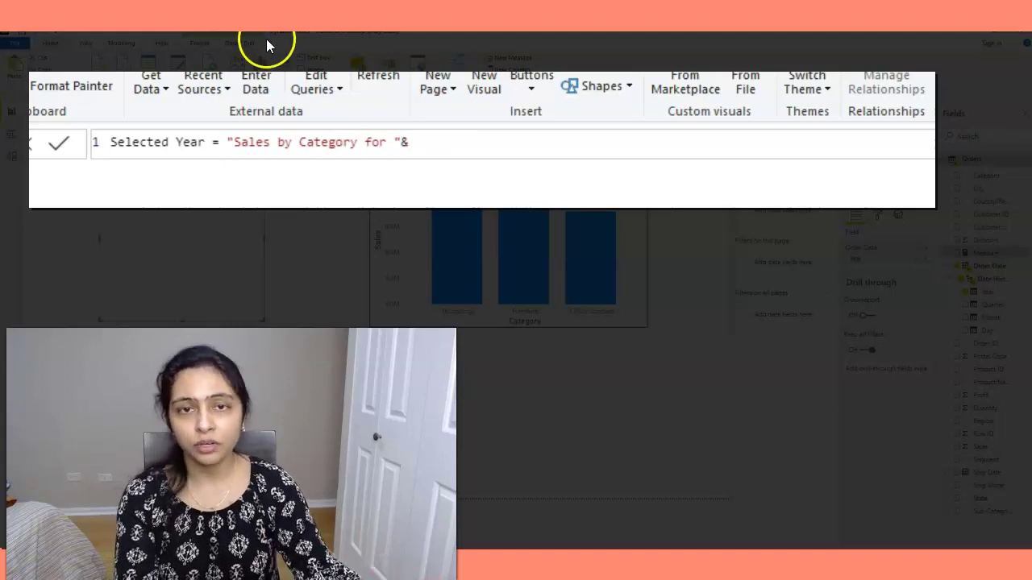
left_click(409, 142)
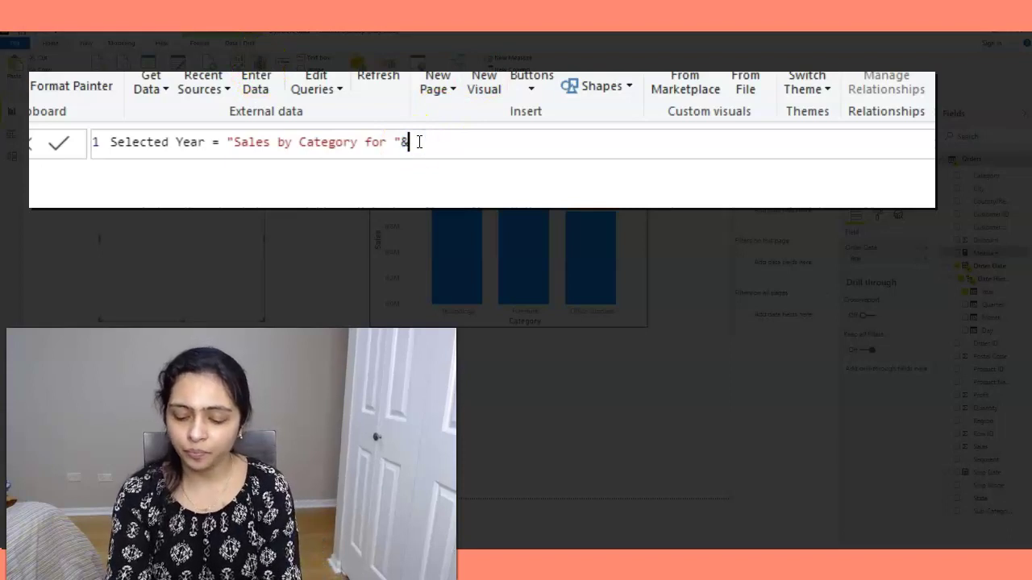
Append SELECTEDVALUE(Orders[Order Date].[Year] to the Selected Year formula.
type("Selected")
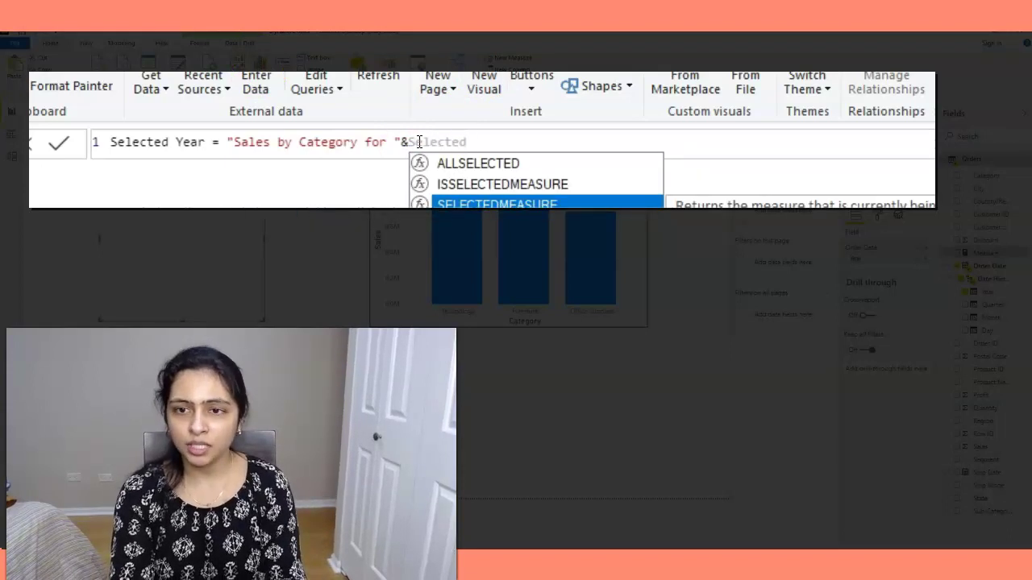
type("v")
key("Tab")
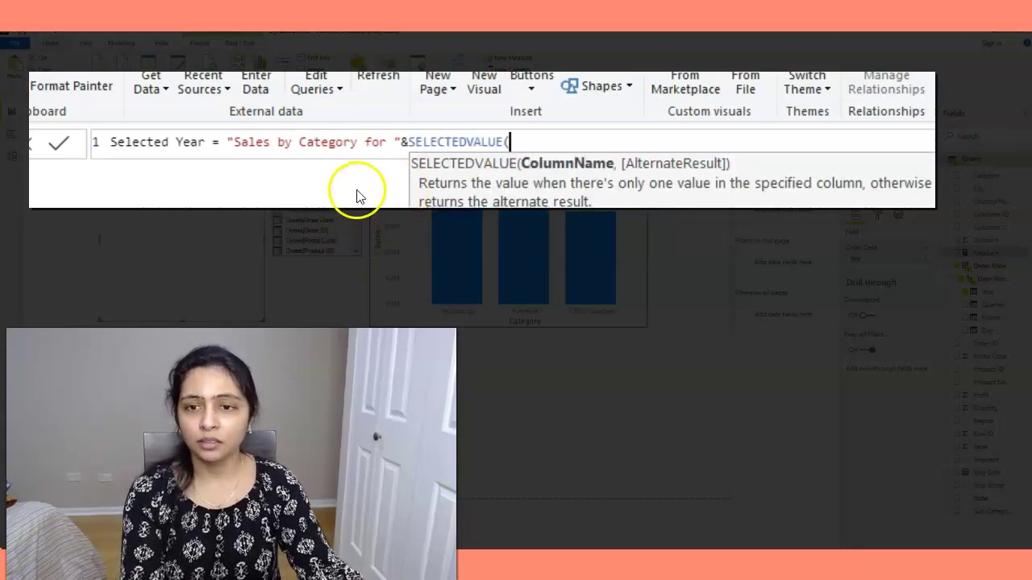
left_click_drag(357, 202, 358, 176)
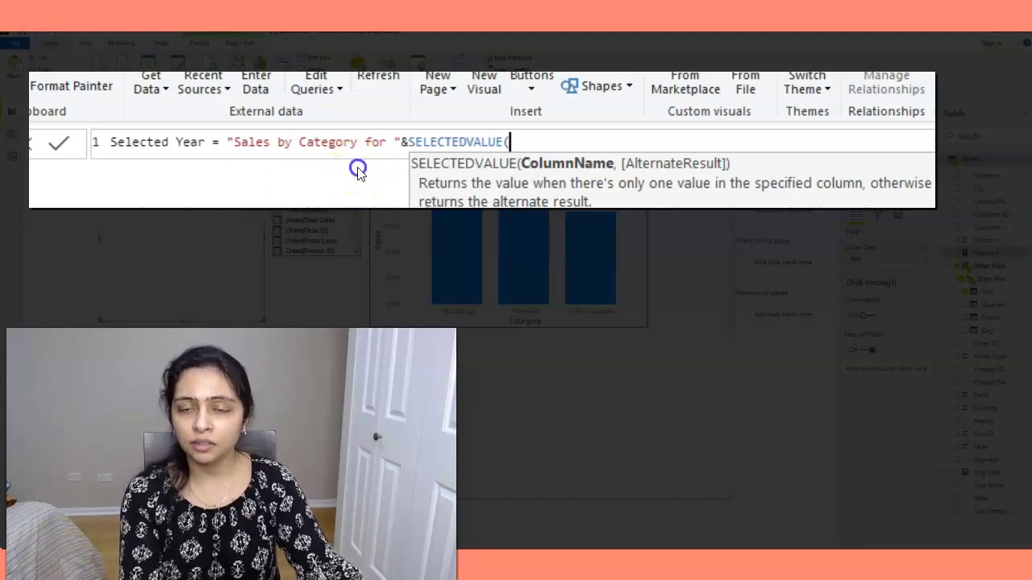
left_click(296, 220)
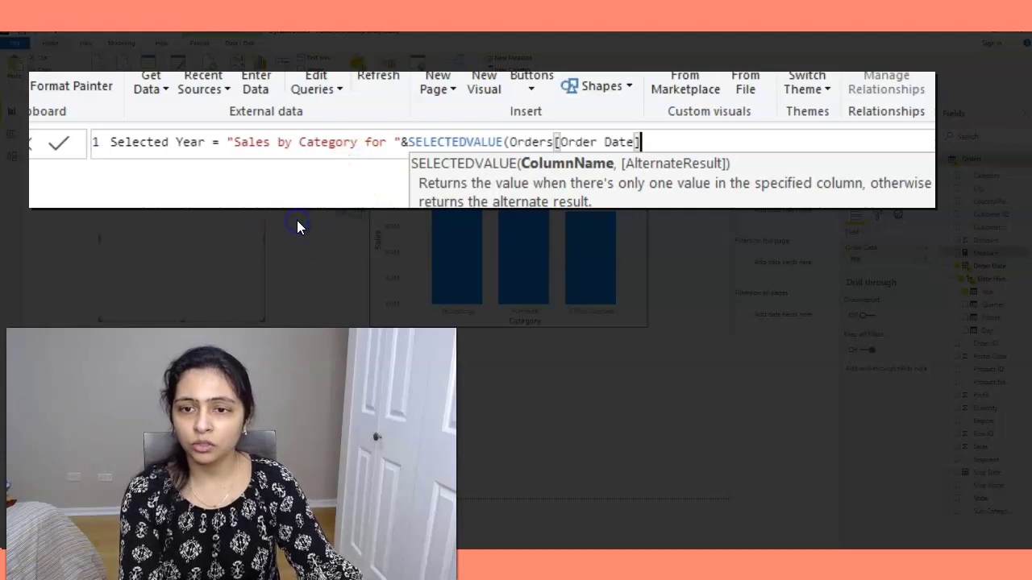
left_click(645, 142)
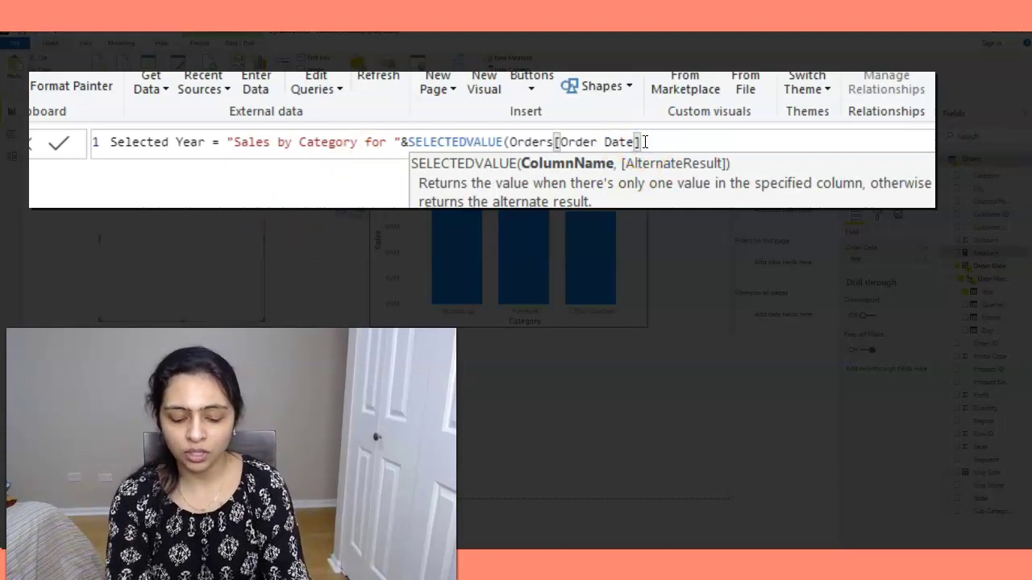
type(".year")
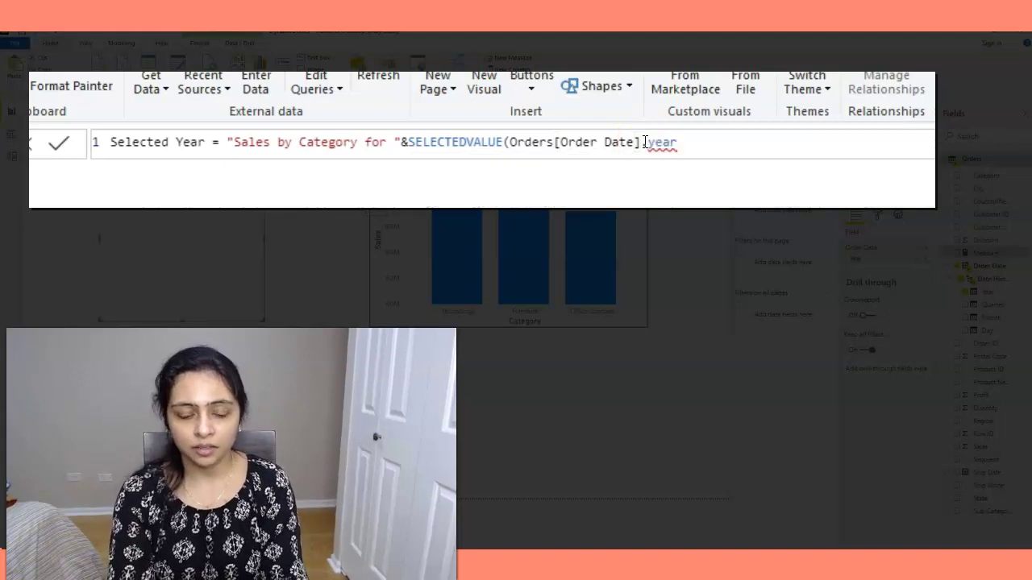
key("BackSpace")
key("BackSpace")
key("BackSpace")
key("BackSpace")
key("BackSpace")
type(".")
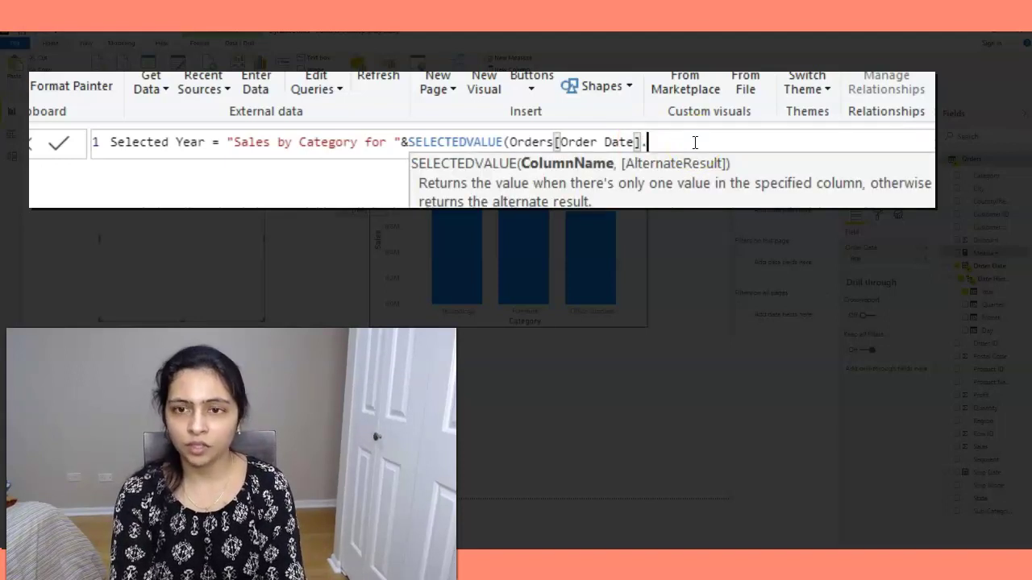
left_click(367, 203)
type("[Year]")
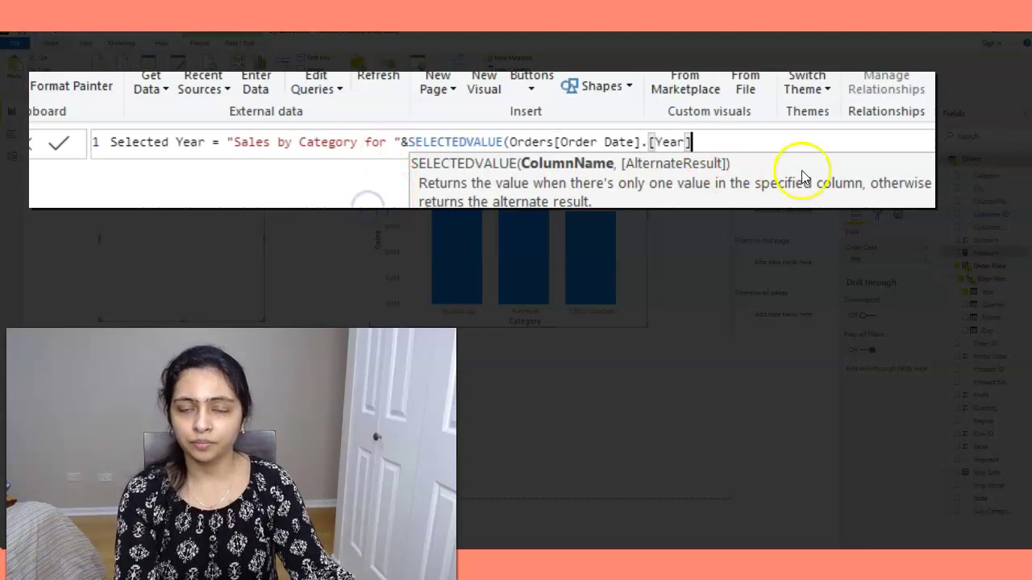
Add the "All years" fallback, close the parenthesis, and commit the measure.
left_click(707, 141)
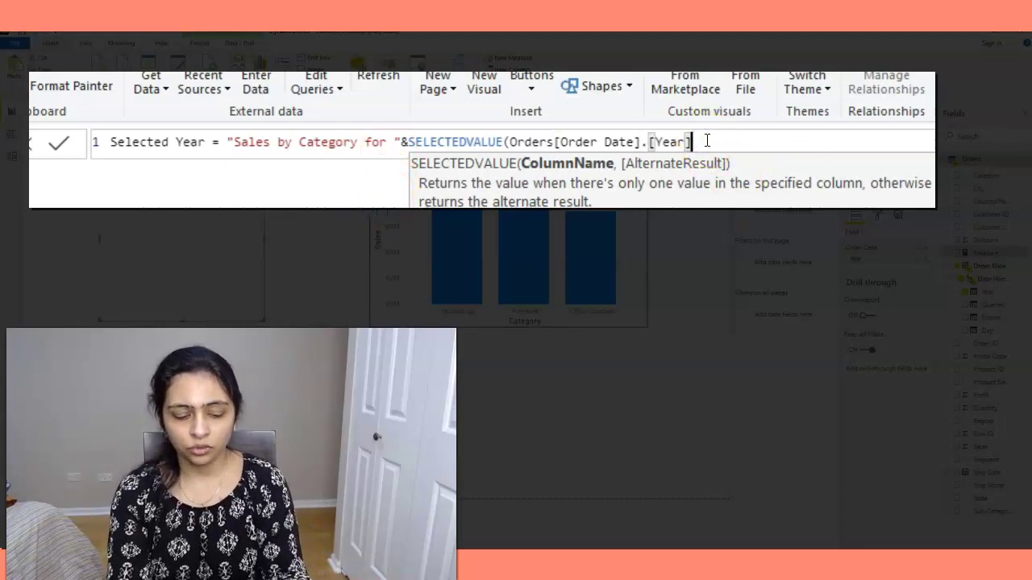
left_click_drag(691, 142, 409, 138)
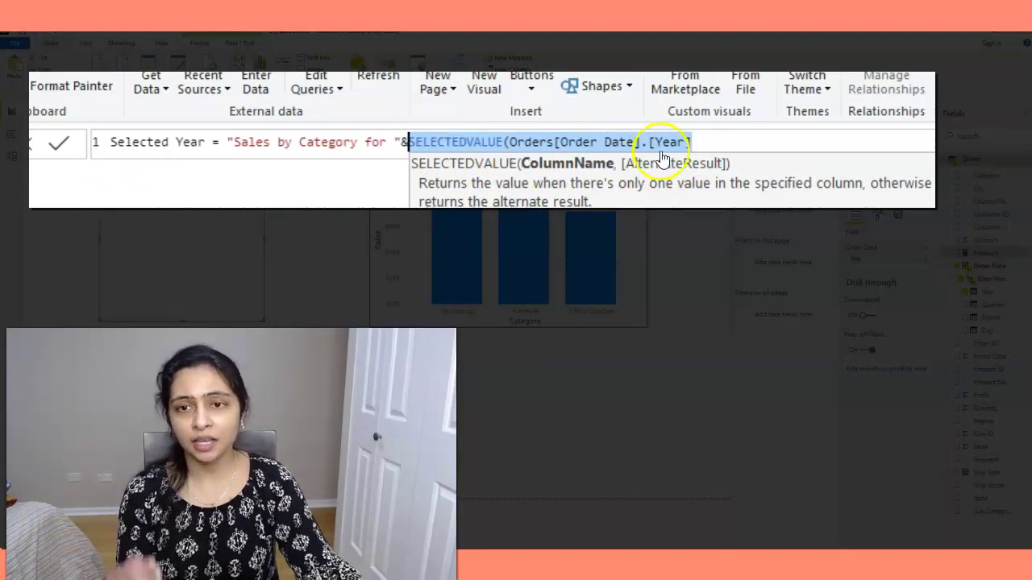
left_click(703, 139)
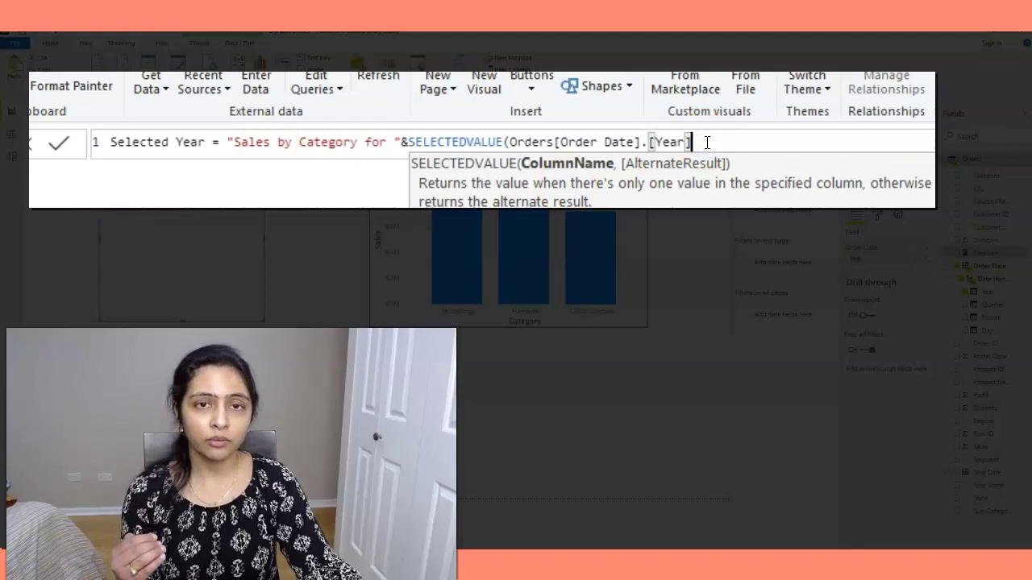
left_click(762, 140)
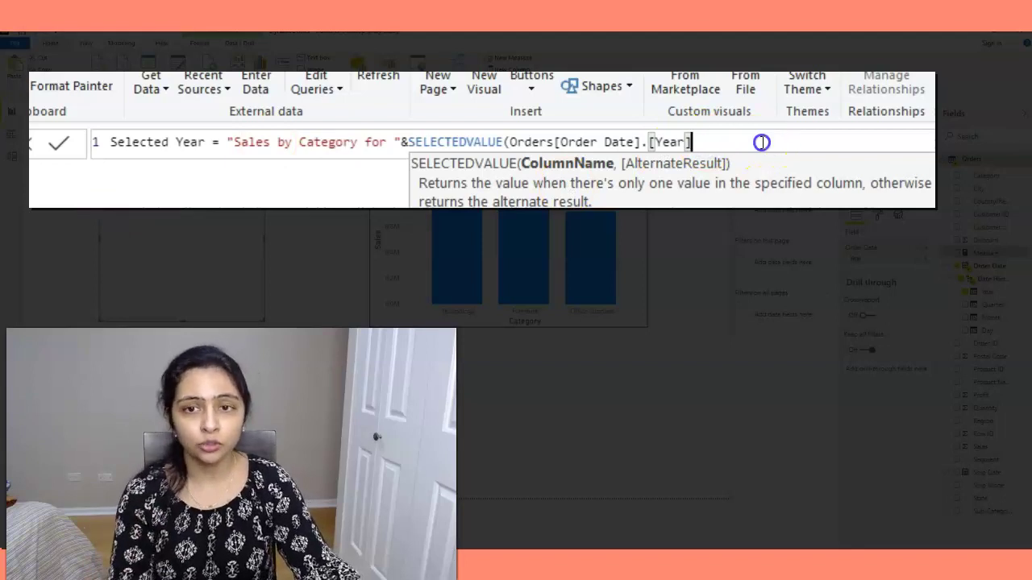
type(",")
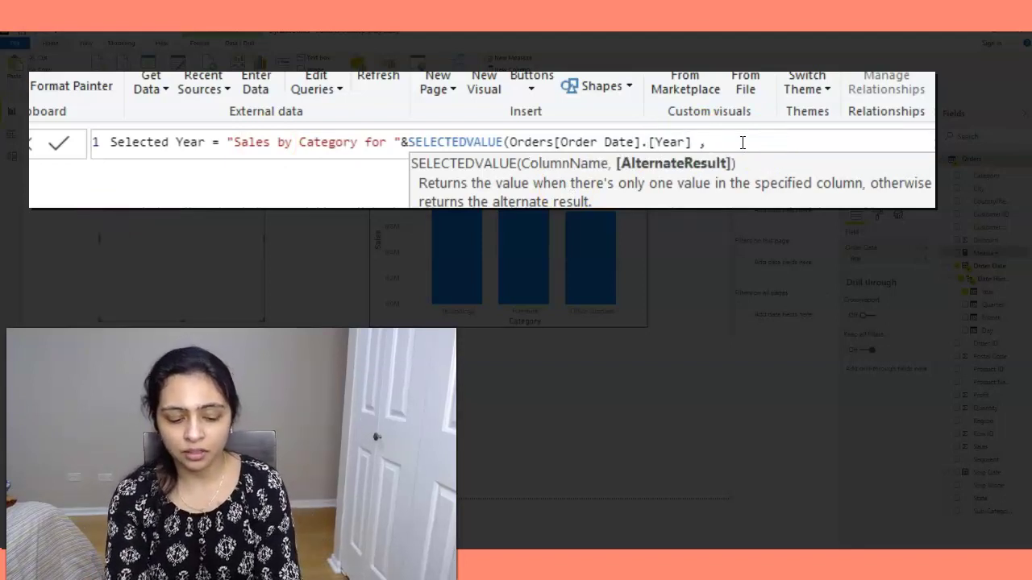
type(" \"A")
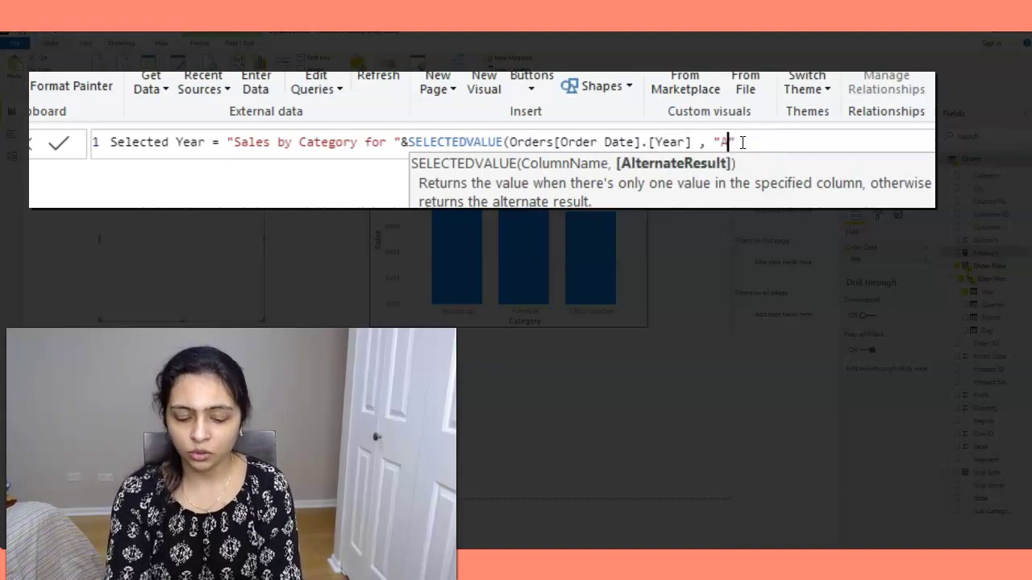
type("ll years\"")
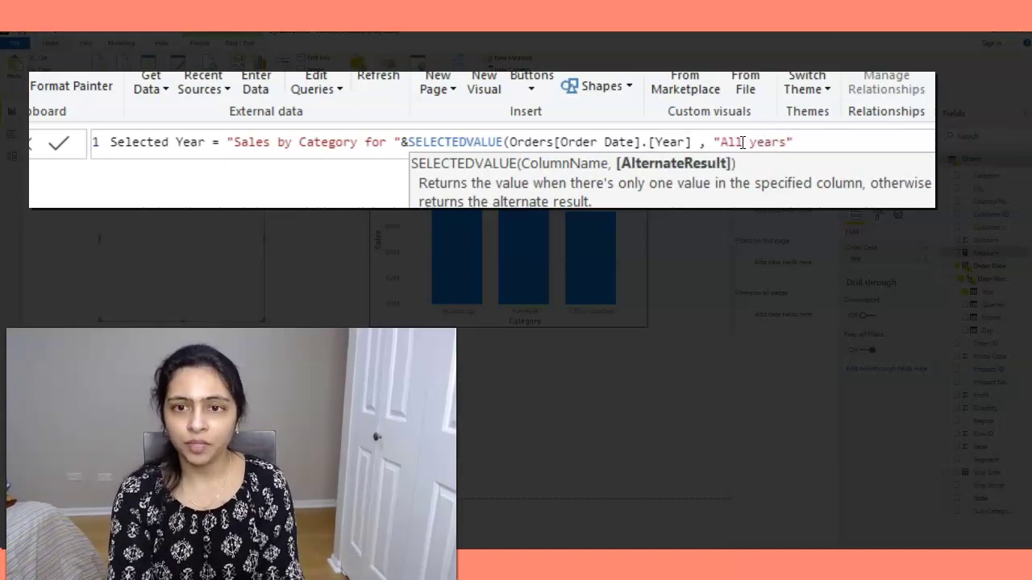
type(")")
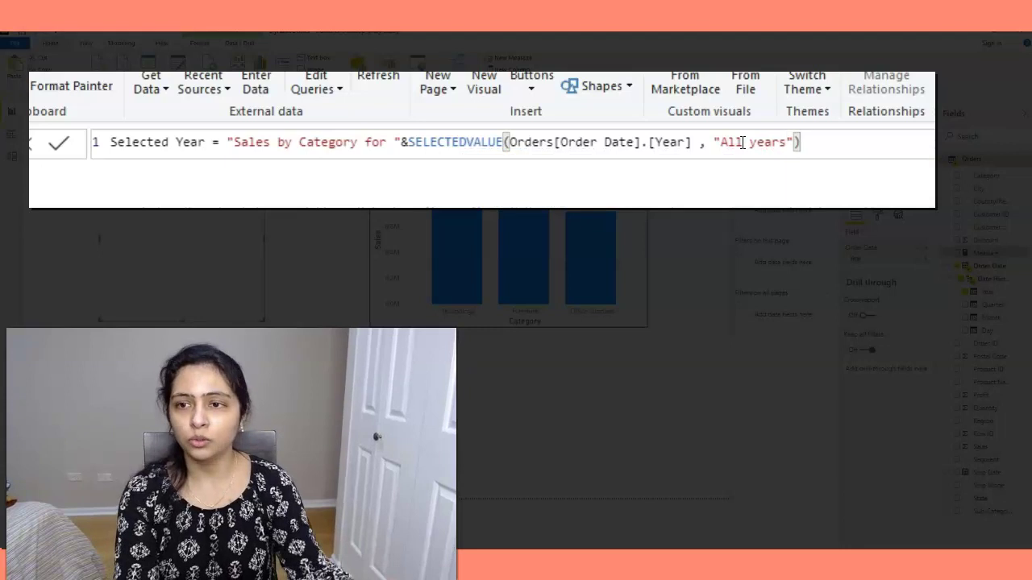
left_click(58, 142)
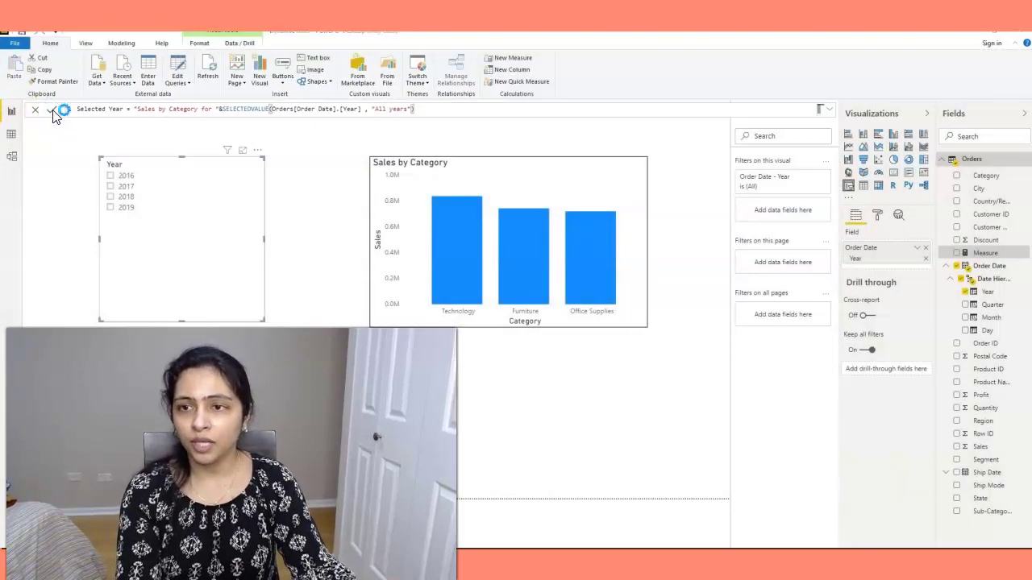
left_click(435, 108)
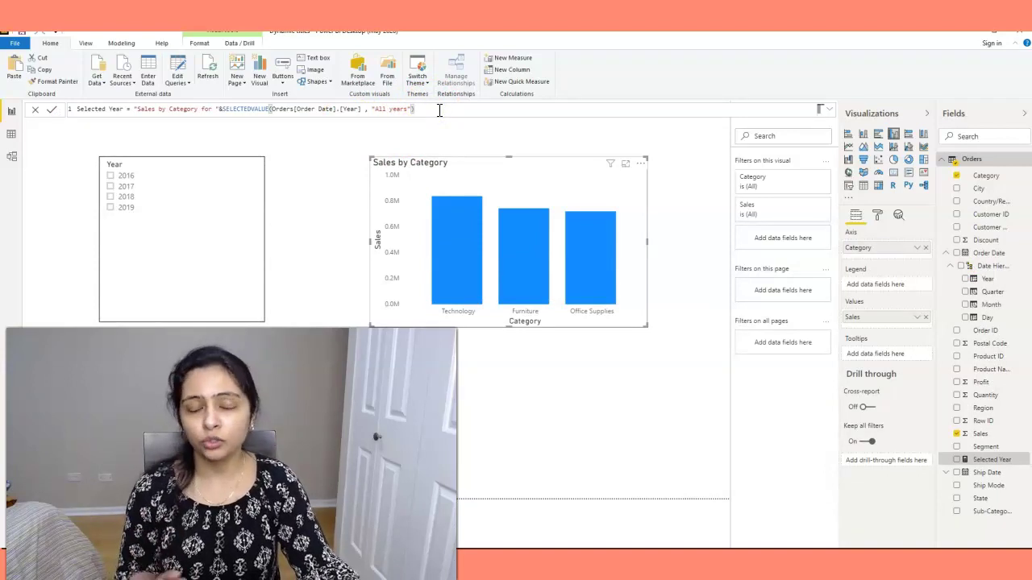
left_click(438, 109)
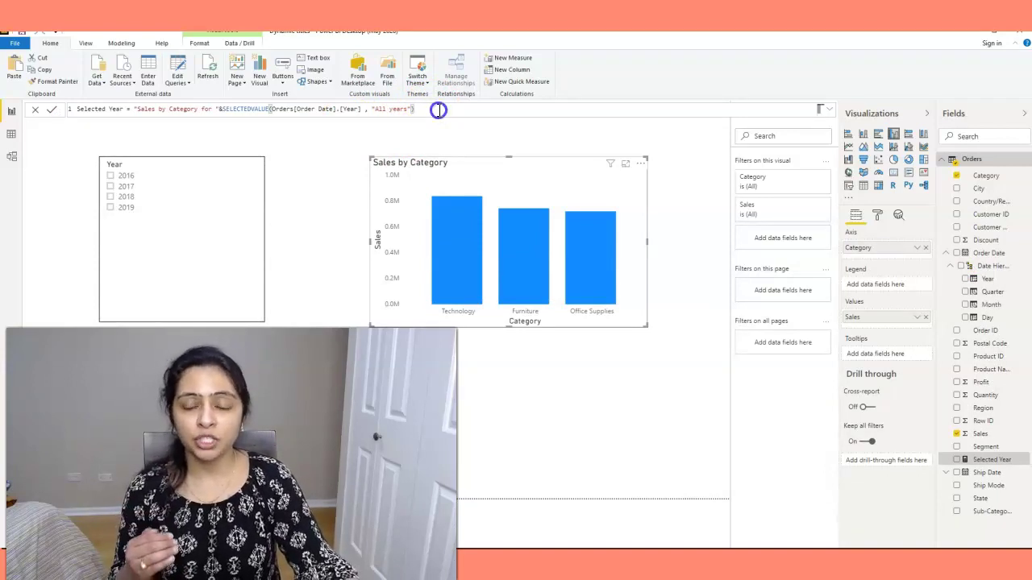
key("ctrl+a")
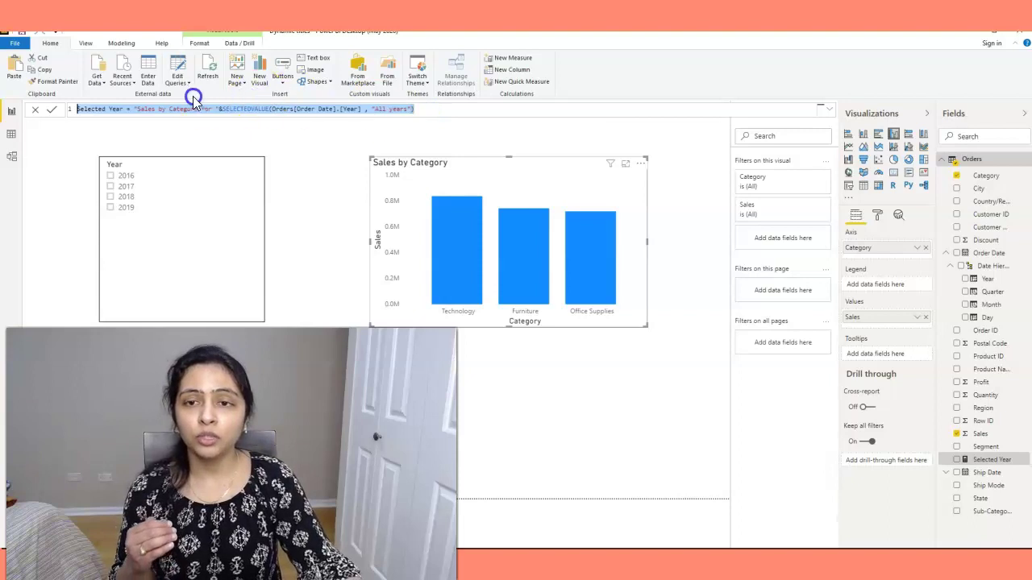
left_click(542, 189)
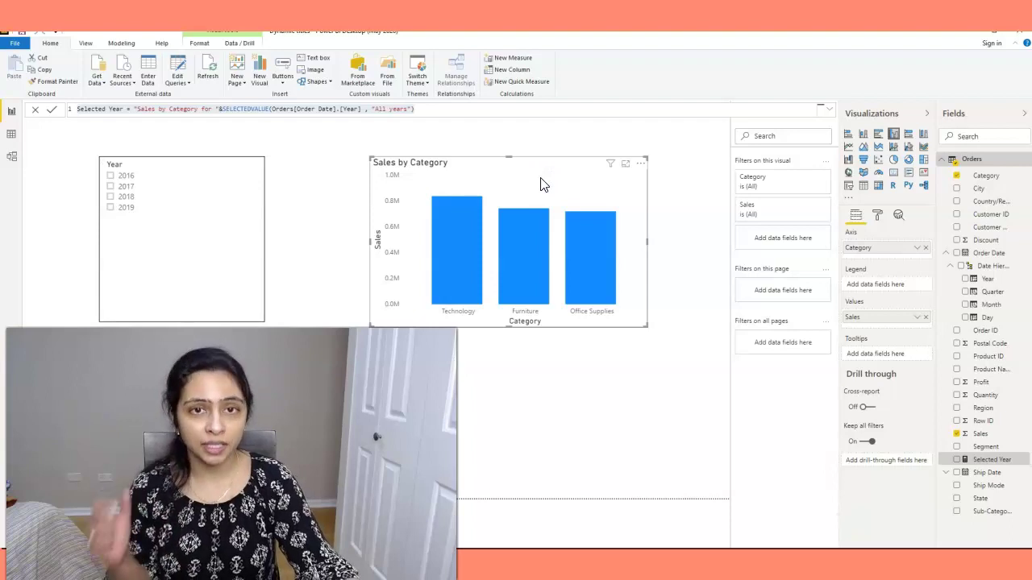
left_click(433, 115)
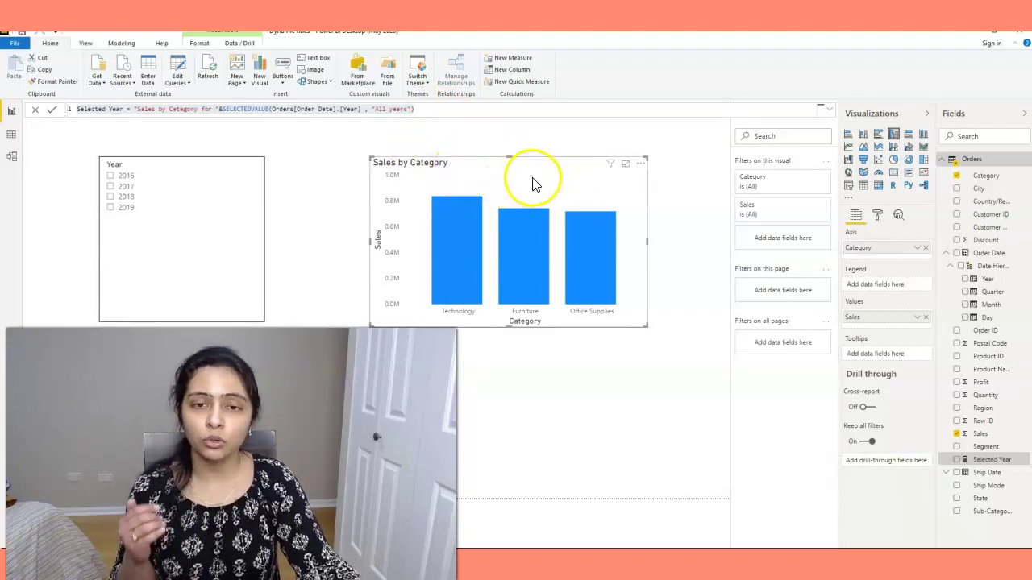
In the chart's Format pane, expand Title and open the Title text fx formatting.
left_click(878, 216)
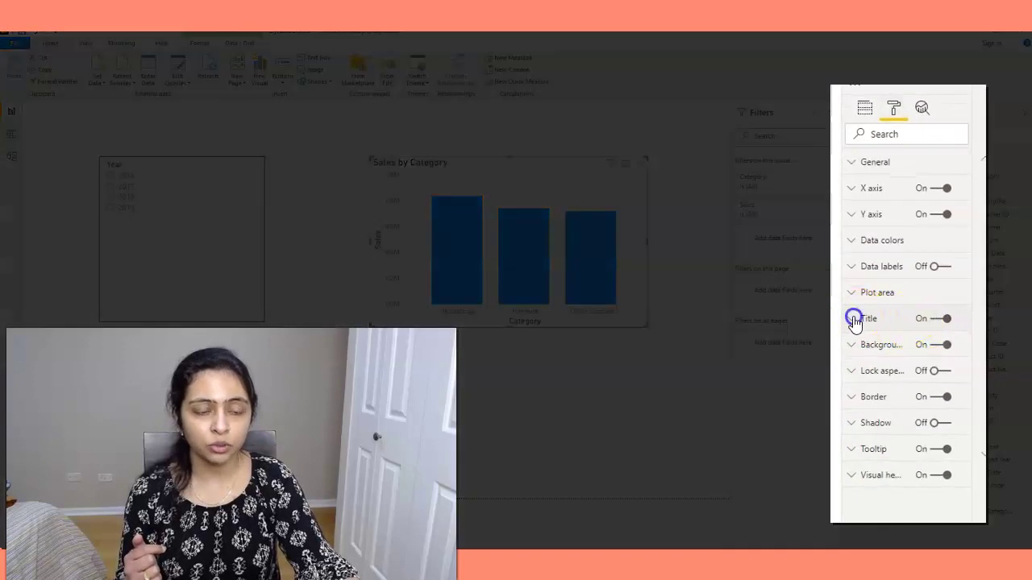
left_click(857, 320)
scroll(875, 334, "down", 2)
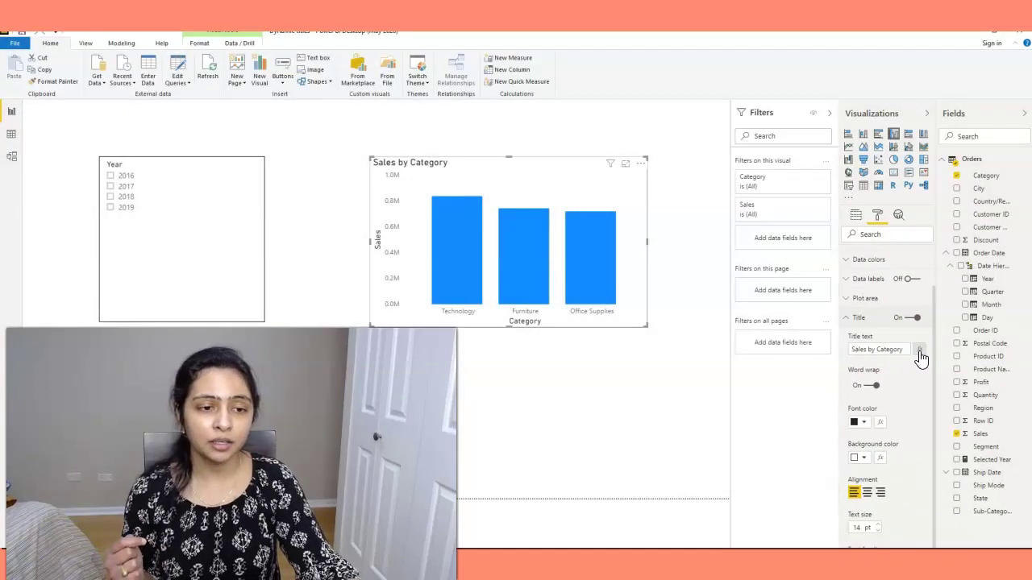
left_click(920, 352)
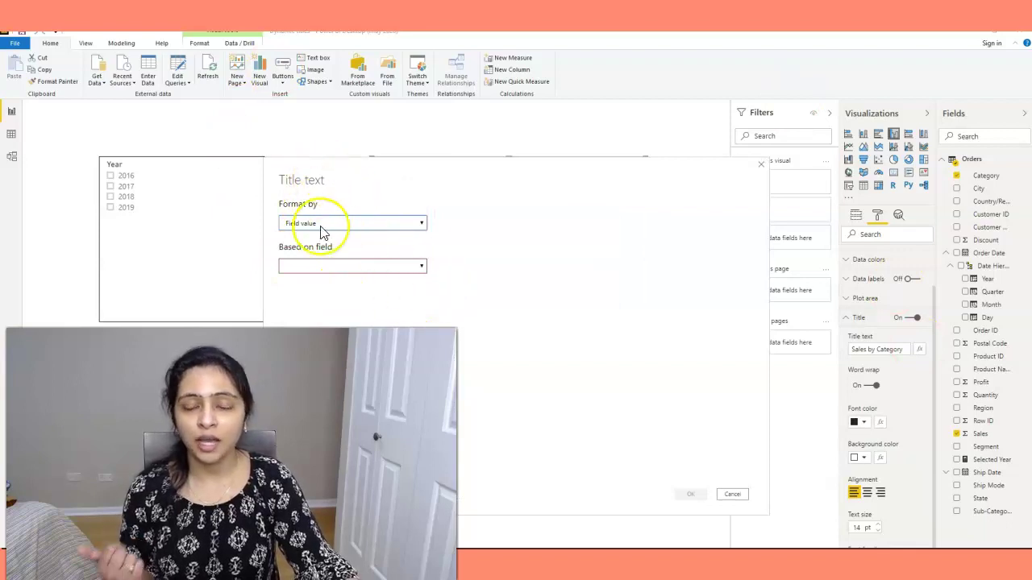
Base the Field value title on the Selected Year measure and apply it.
left_click(281, 252)
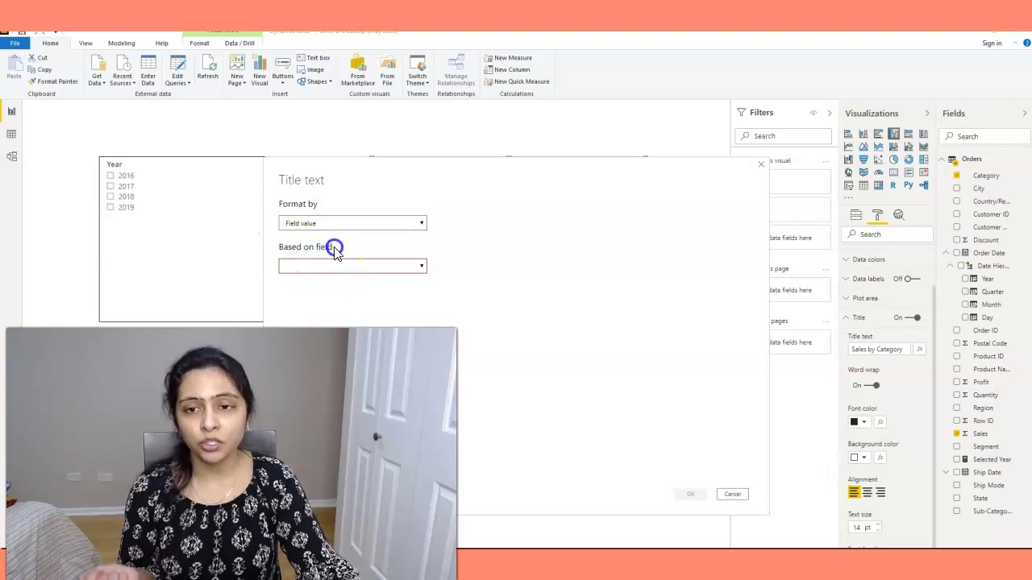
left_click(357, 267)
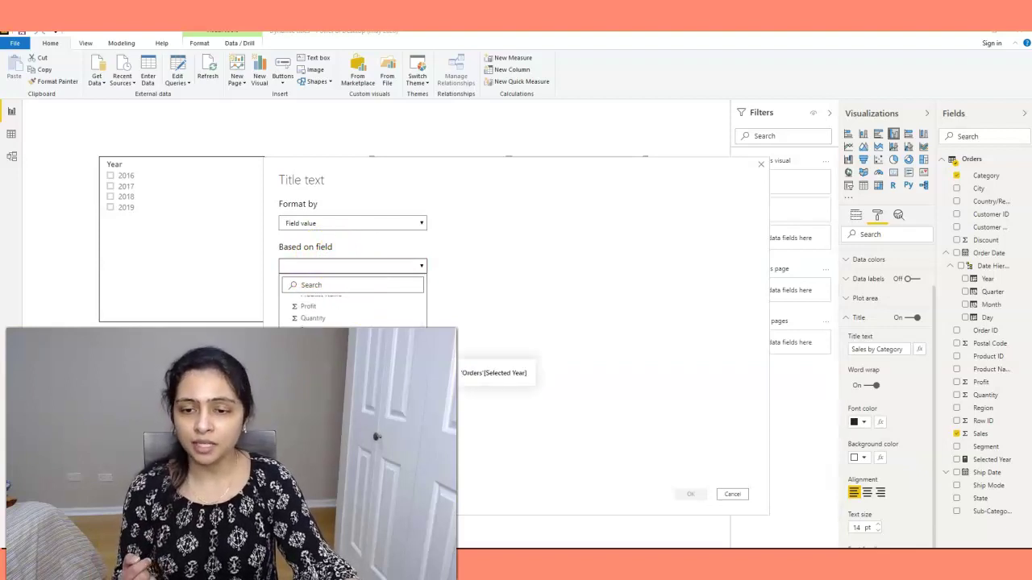
left_click(363, 367)
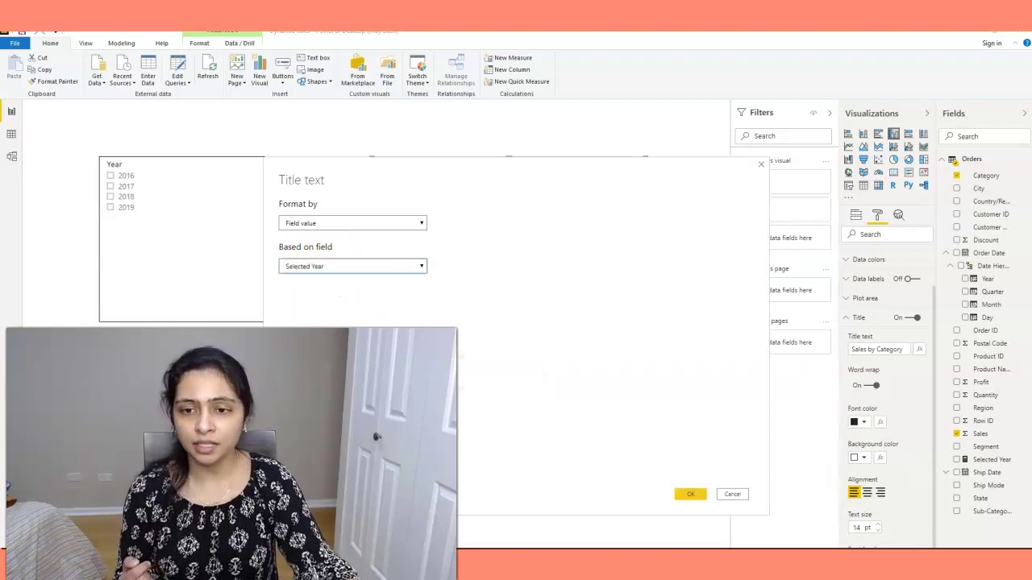
left_click(691, 495)
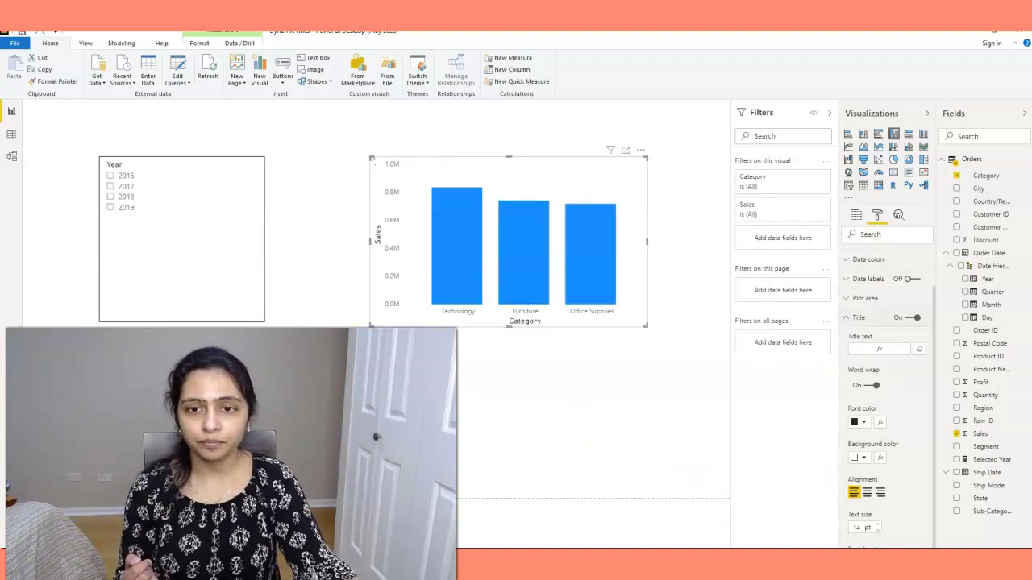
left_click(223, 292)
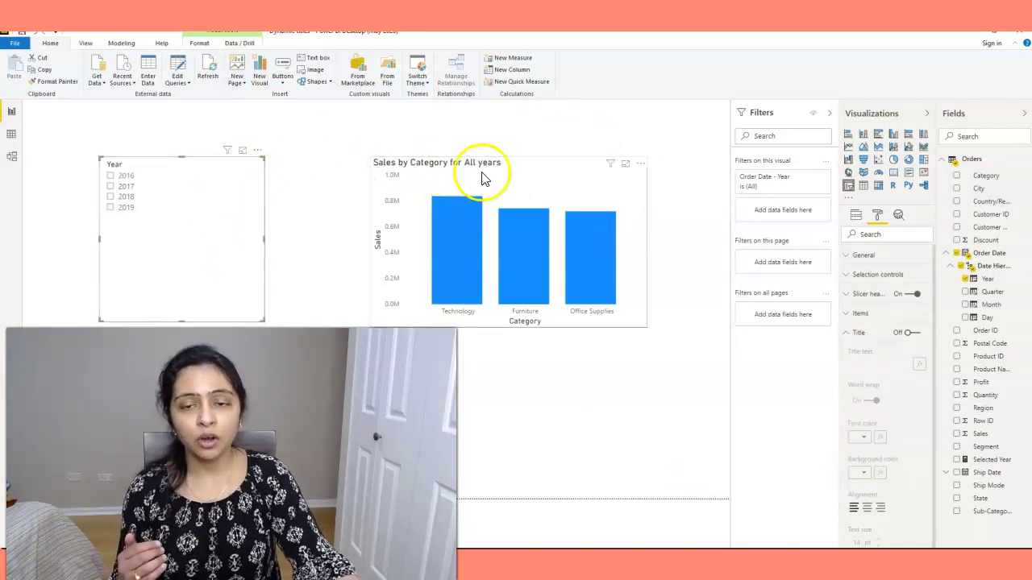
left_click(233, 291)
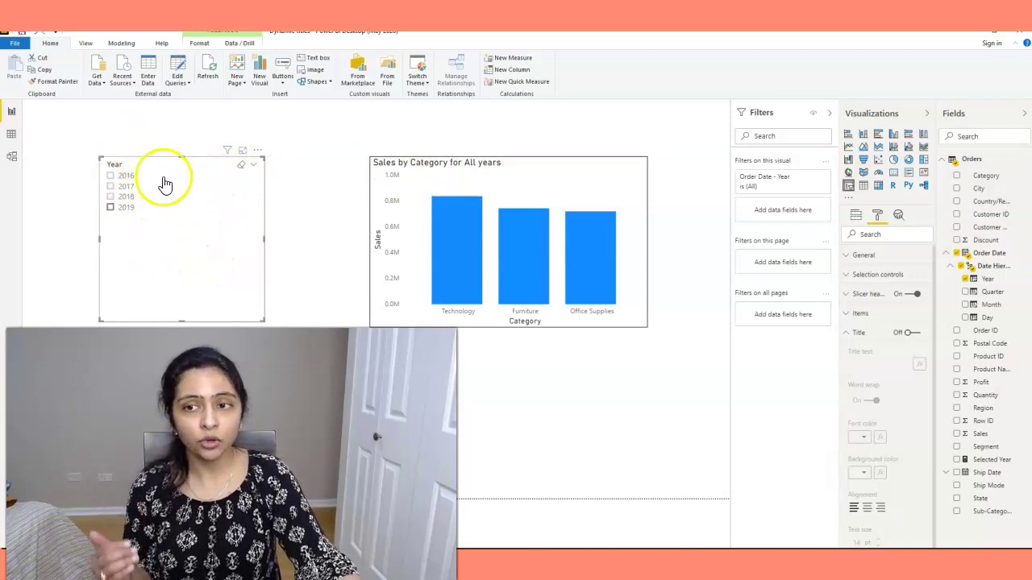
left_click(524, 176)
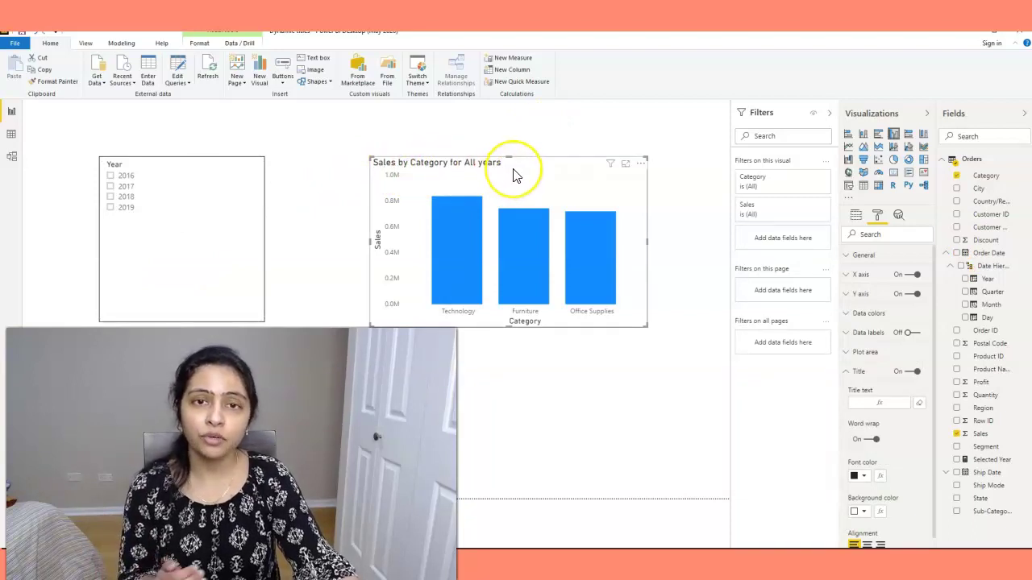
left_click(113, 199)
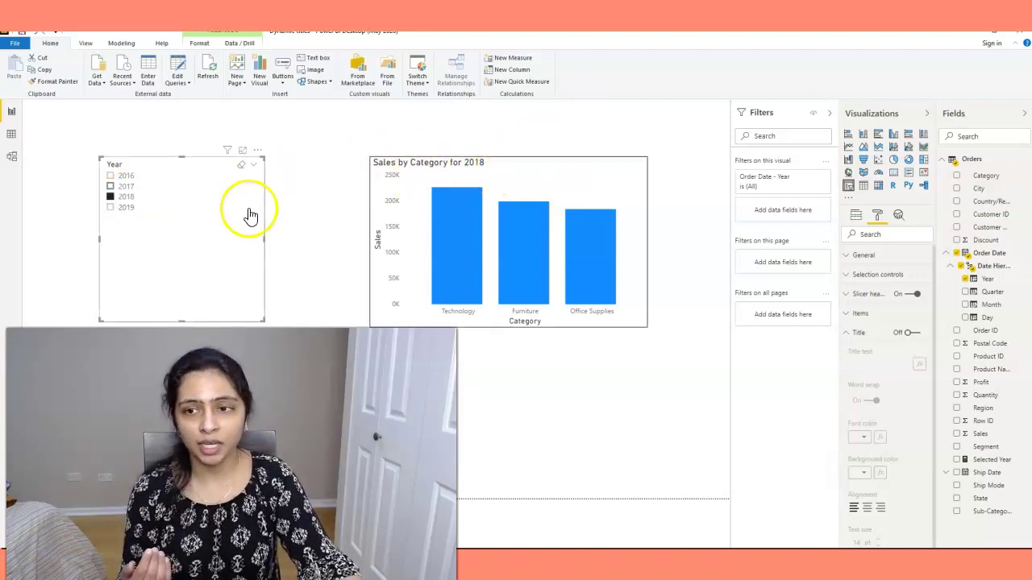
left_click(112, 185)
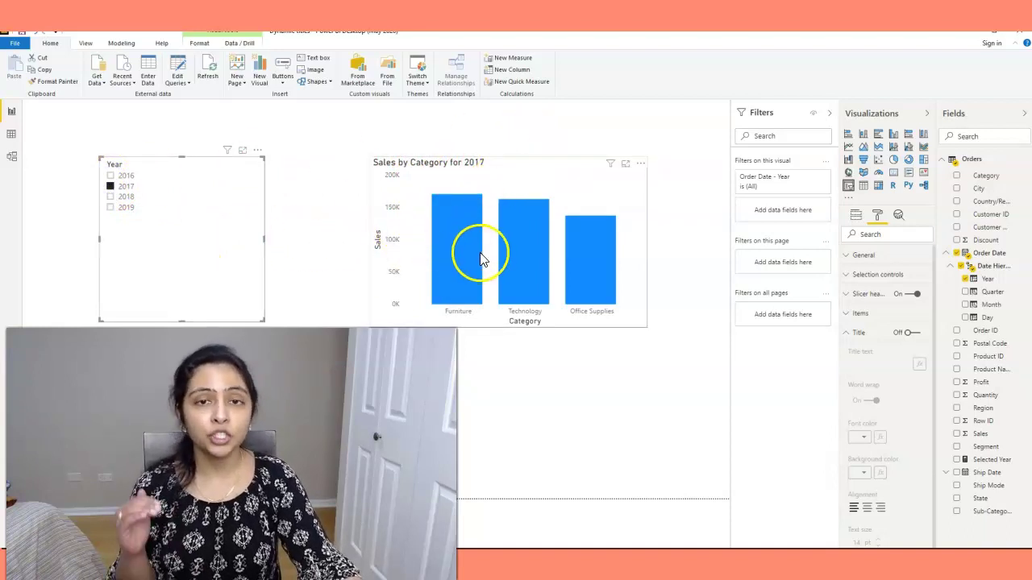
mouse_move(512, 234)
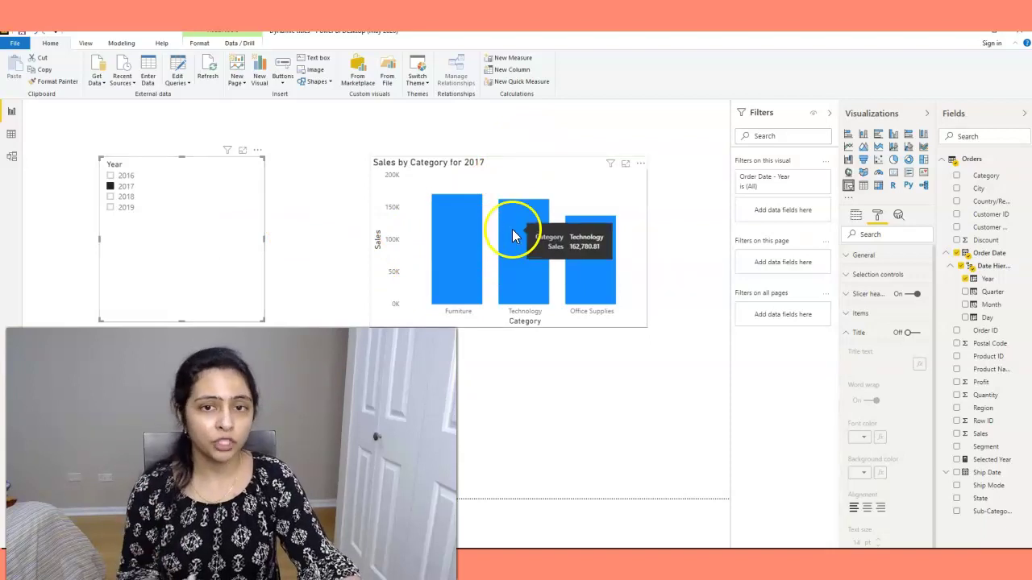
left_click(241, 164)
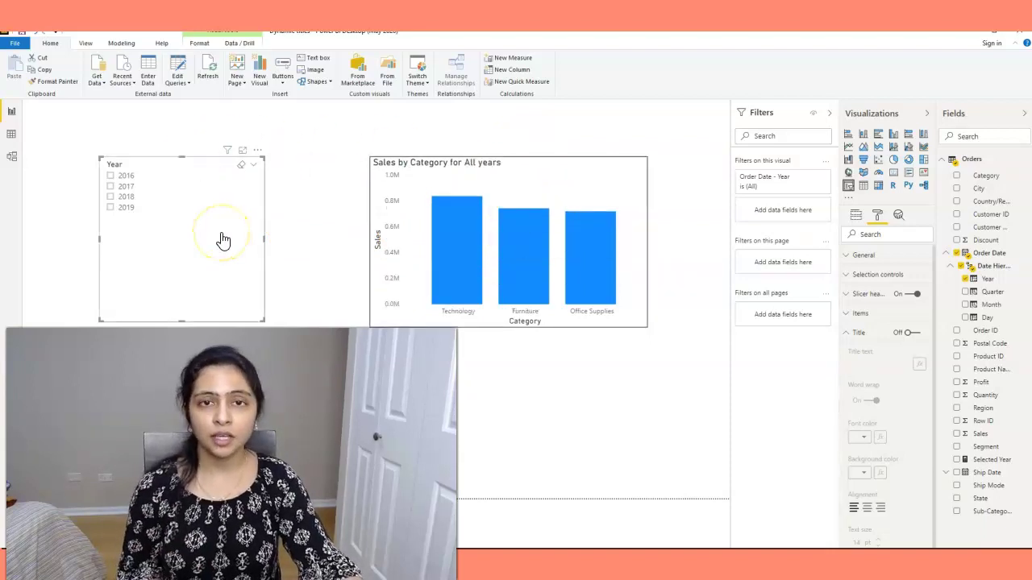